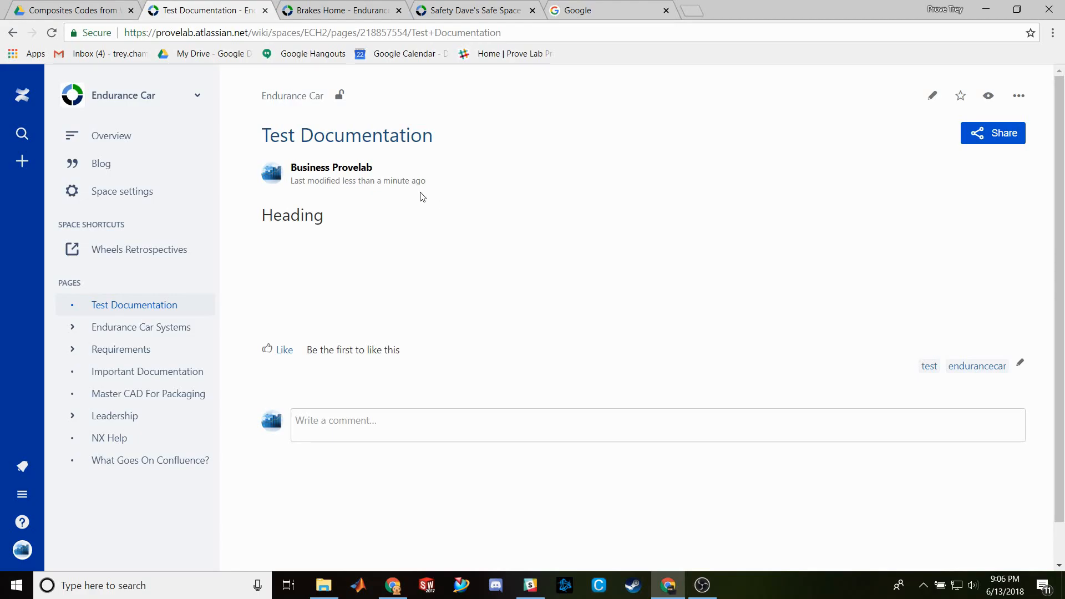
- Create a blank page titled "Page 1" under Test Documentation in the Endurance Car space
click(22, 162)
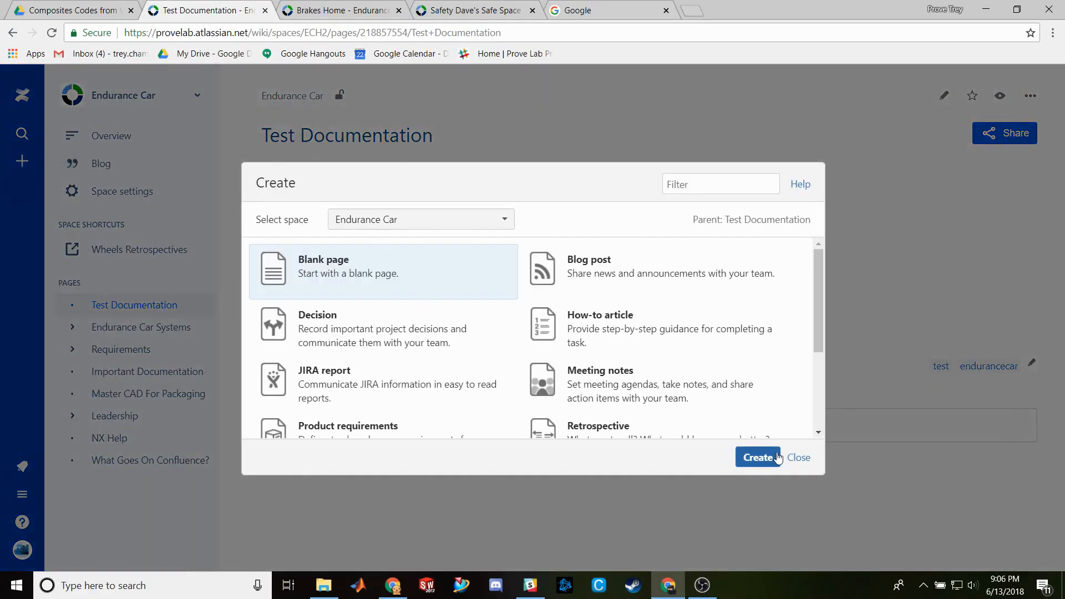
click(778, 458)
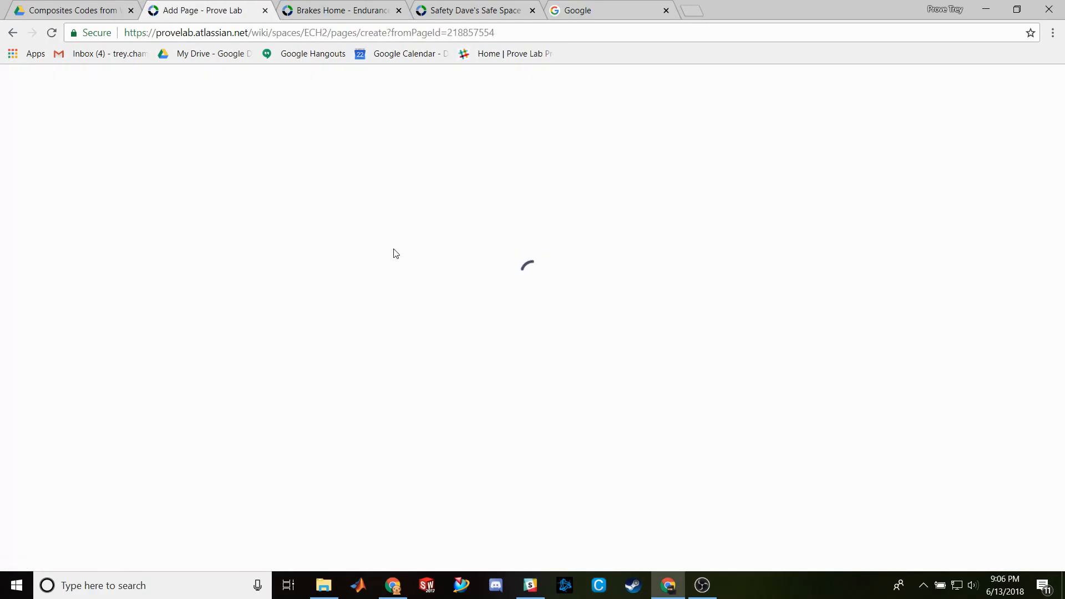
text(Page 1)
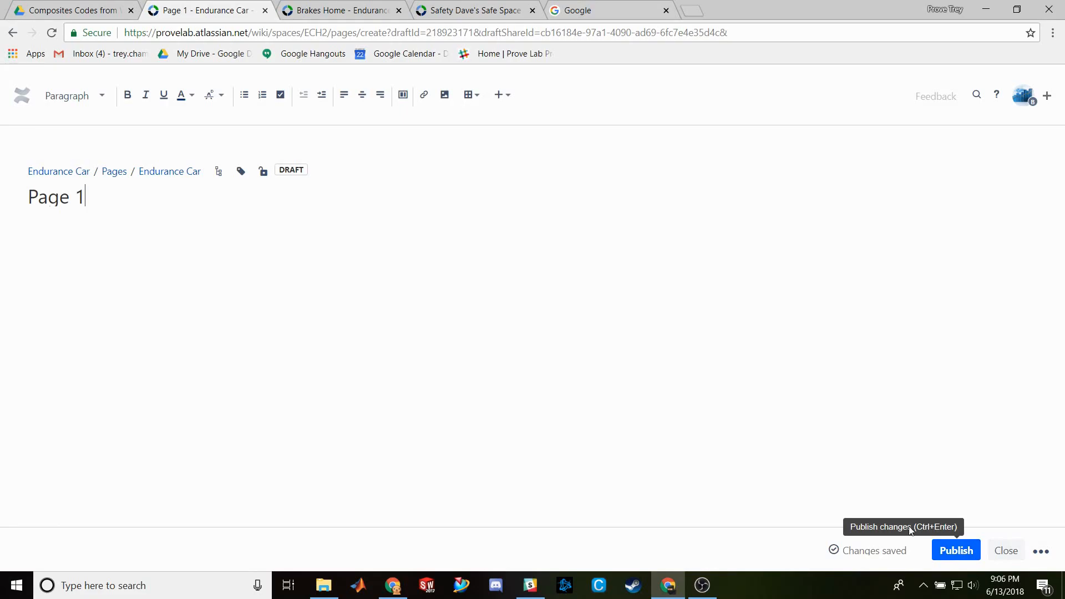
- Add the text "brakes" to the page body and link it to the Brakes Home page
click(235, 233)
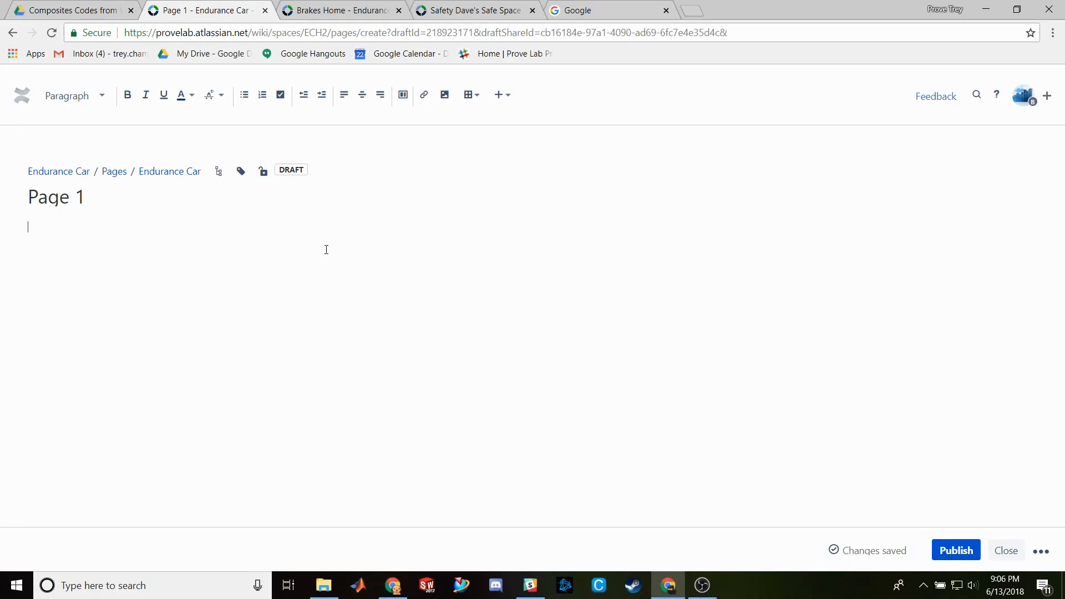
text(brake)
drag(59, 228, 28, 227)
click(423, 95)
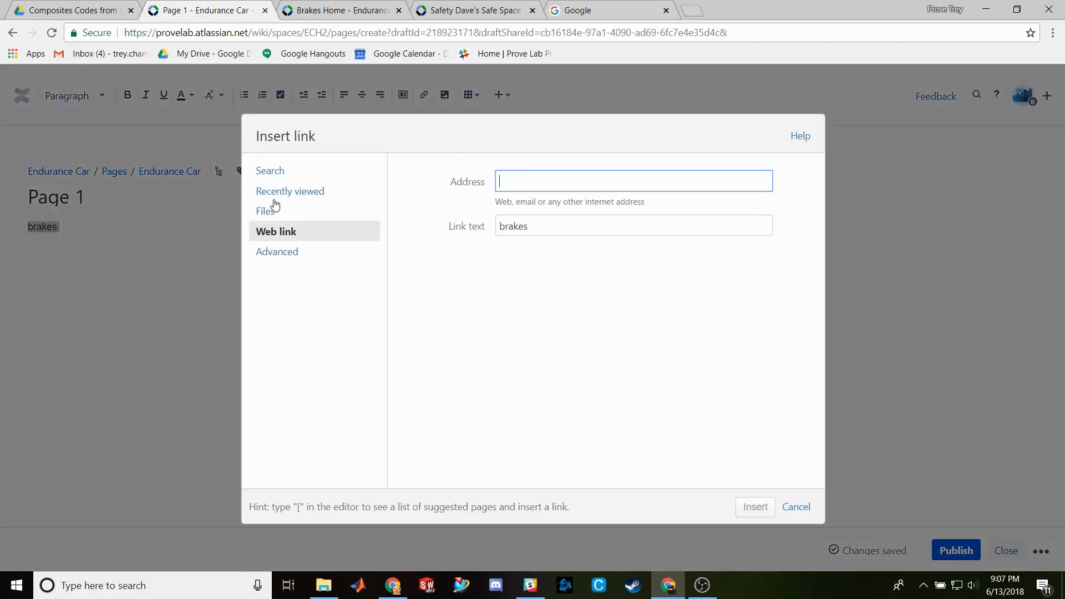
click(280, 171)
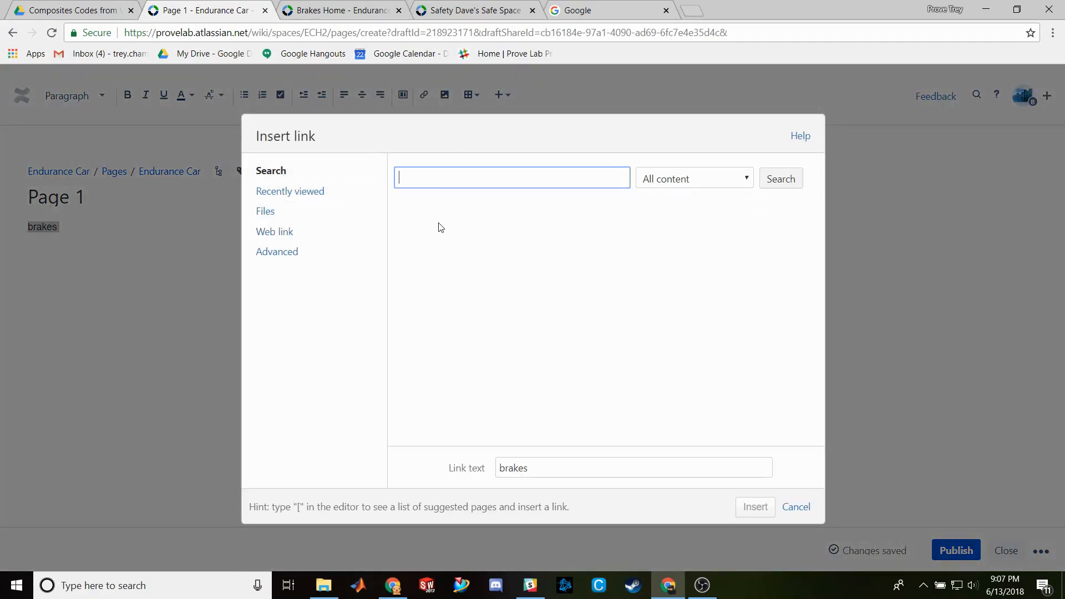
text(Braek)
text(kes)
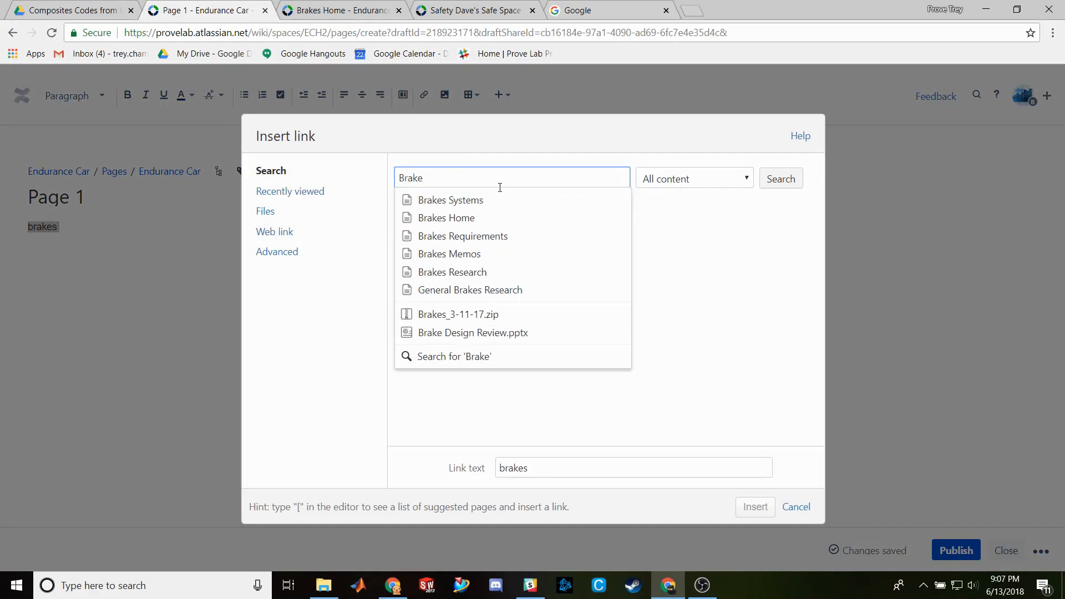
click(483, 219)
click(751, 507)
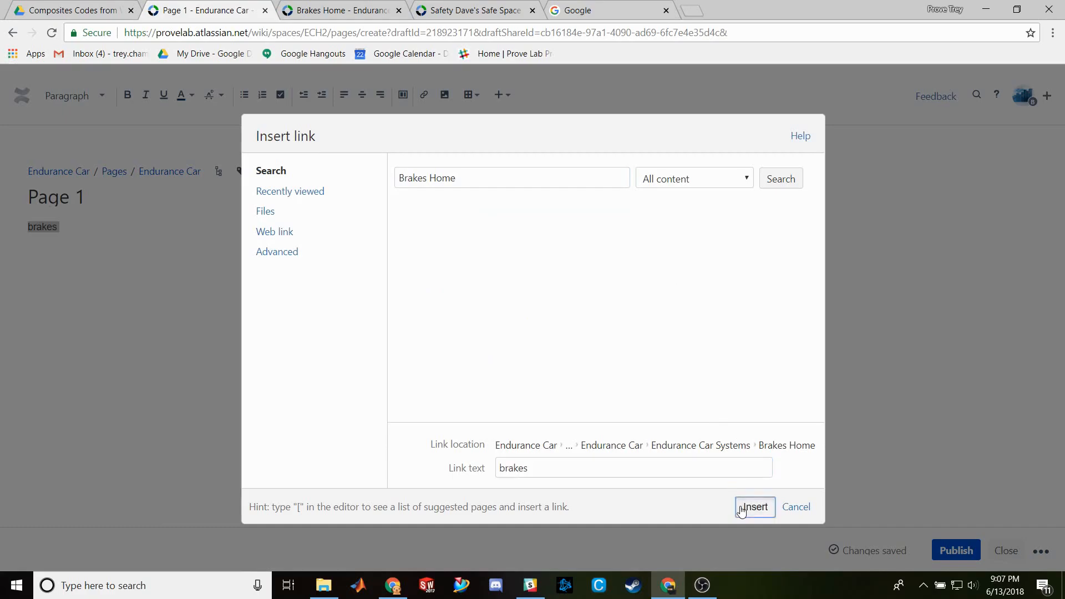
- Follow the brakes link to check its target page, and return to the Page 1 draft
click(45, 228)
click(71, 253)
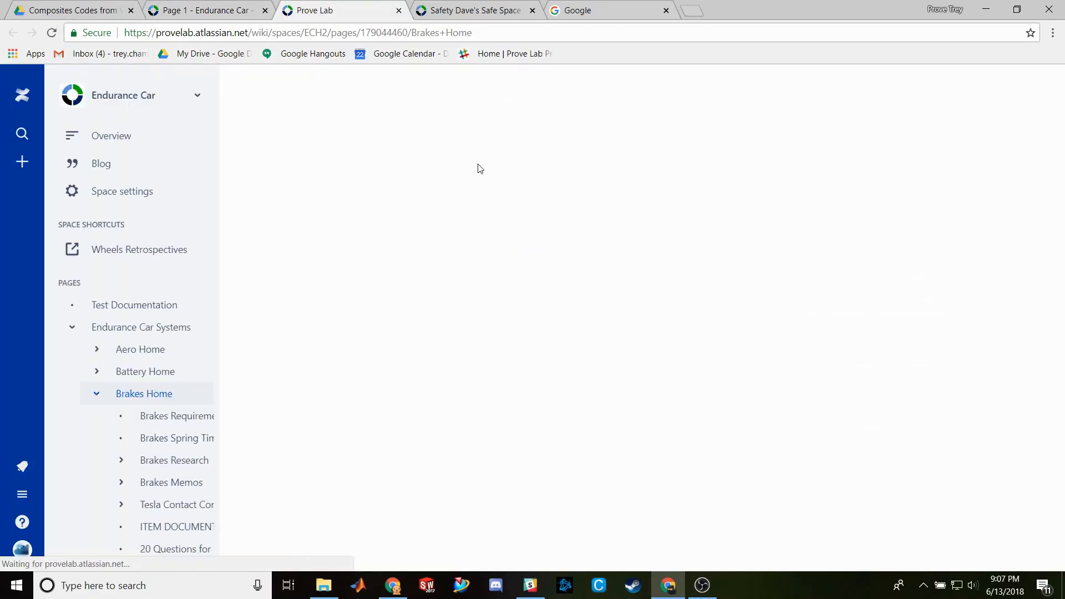
click(210, 11)
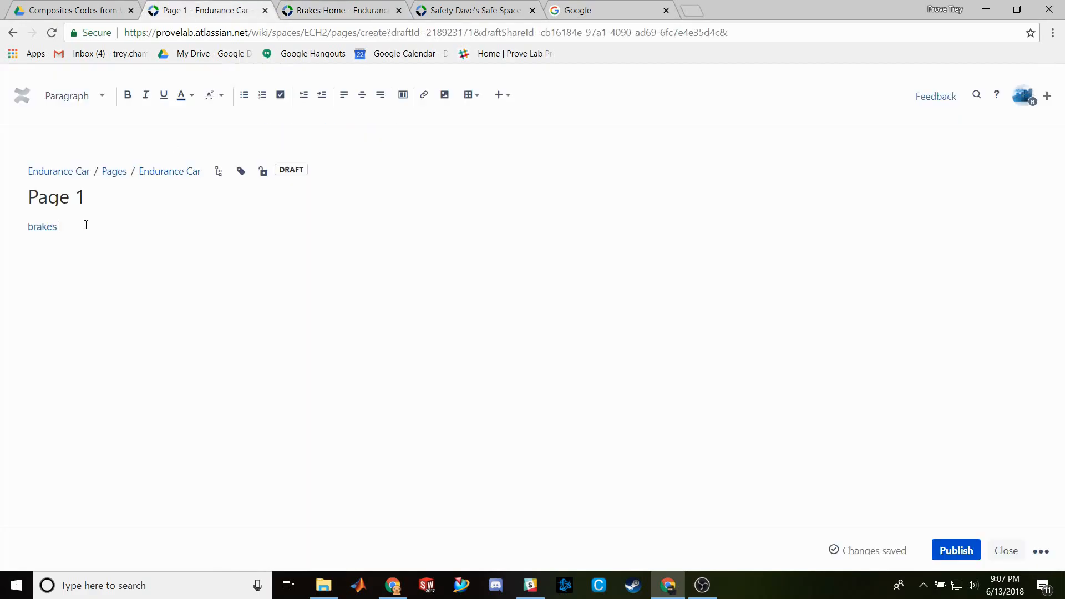
key(Return)
text(google)
drag(73, 252, 24, 258)
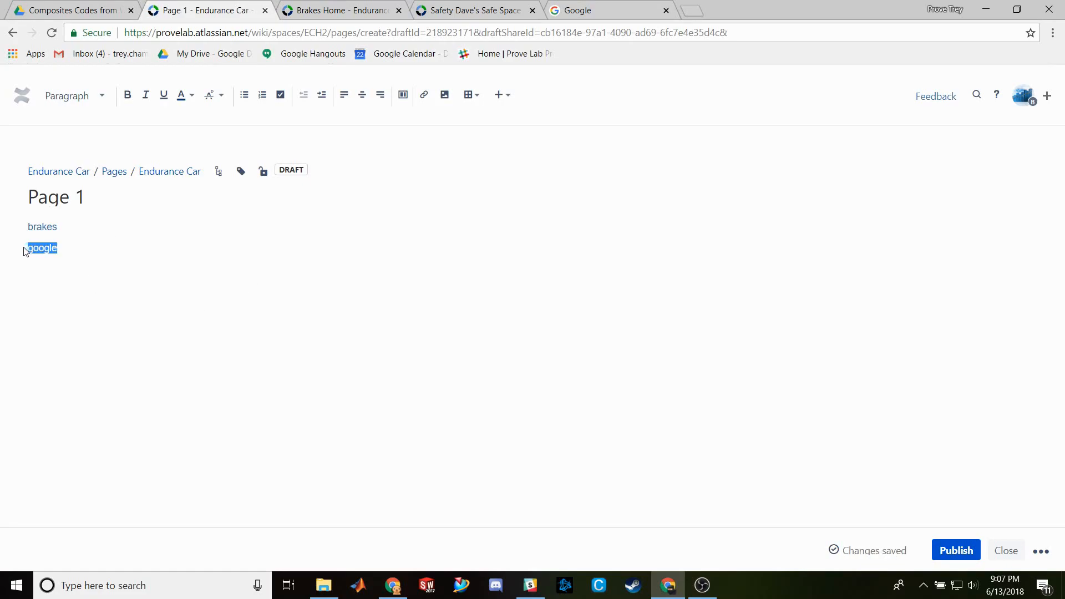
click(417, 100)
click(286, 233)
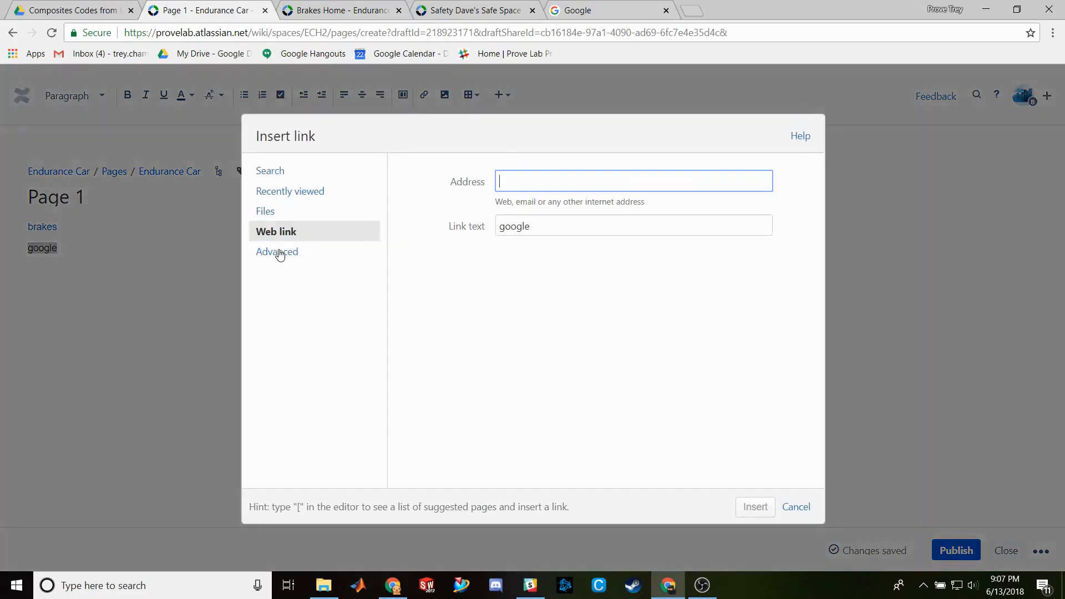
text(g)
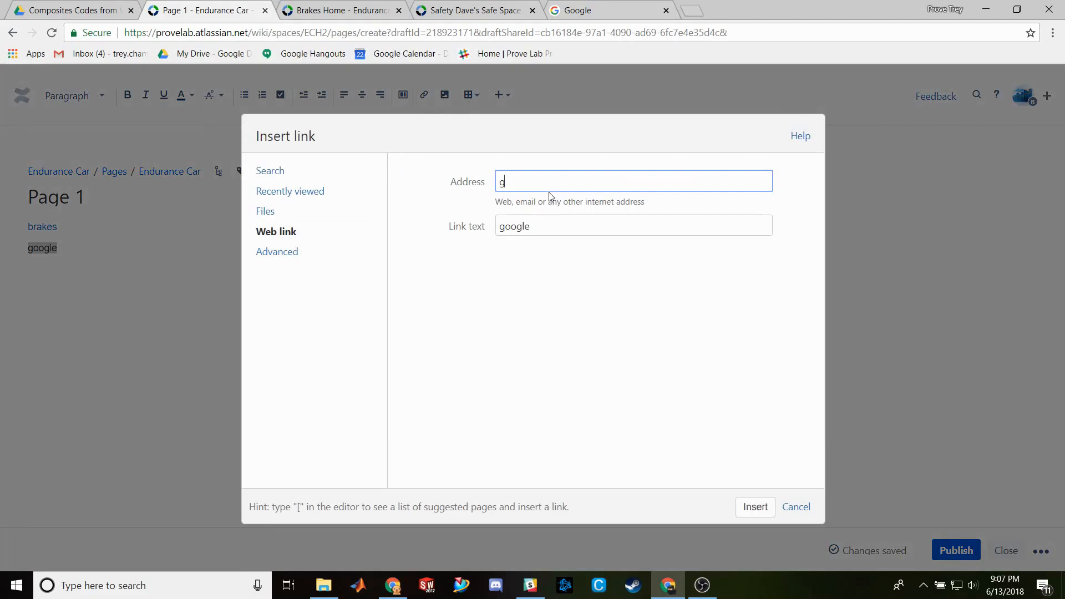
text(oogle)
key(BackSpace)
key(BackSpace)
key(BackSpace)
key(BackSpace)
key(BackSpace)
key(BackSpace)
text(https://www.google.com/)
click(549, 197)
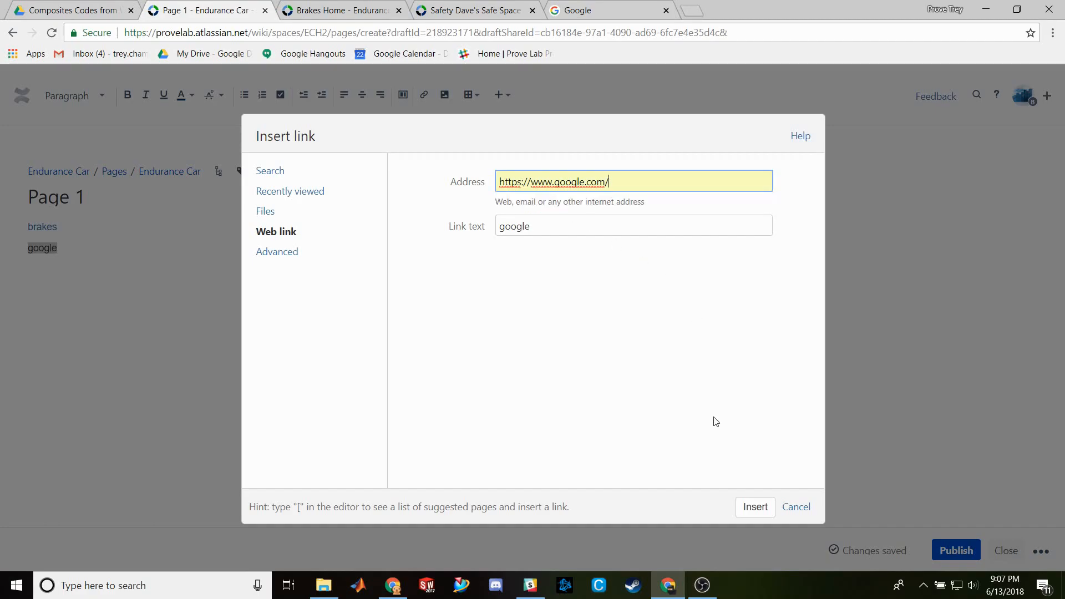
click(756, 507)
- Test the google link from the draft and publish Page 1
click(31, 248)
click(71, 278)
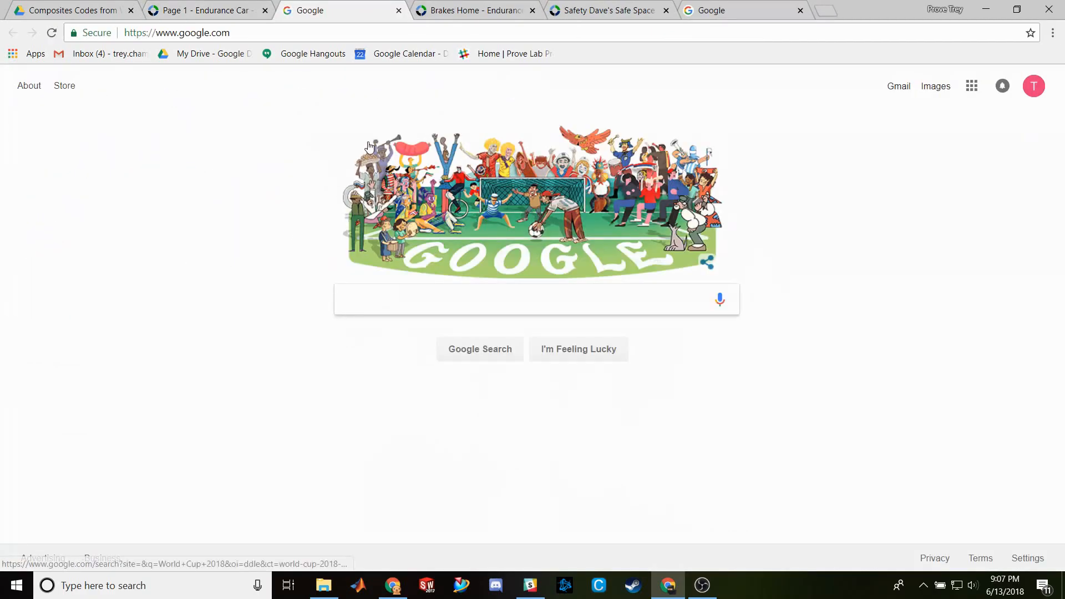
click(398, 10)
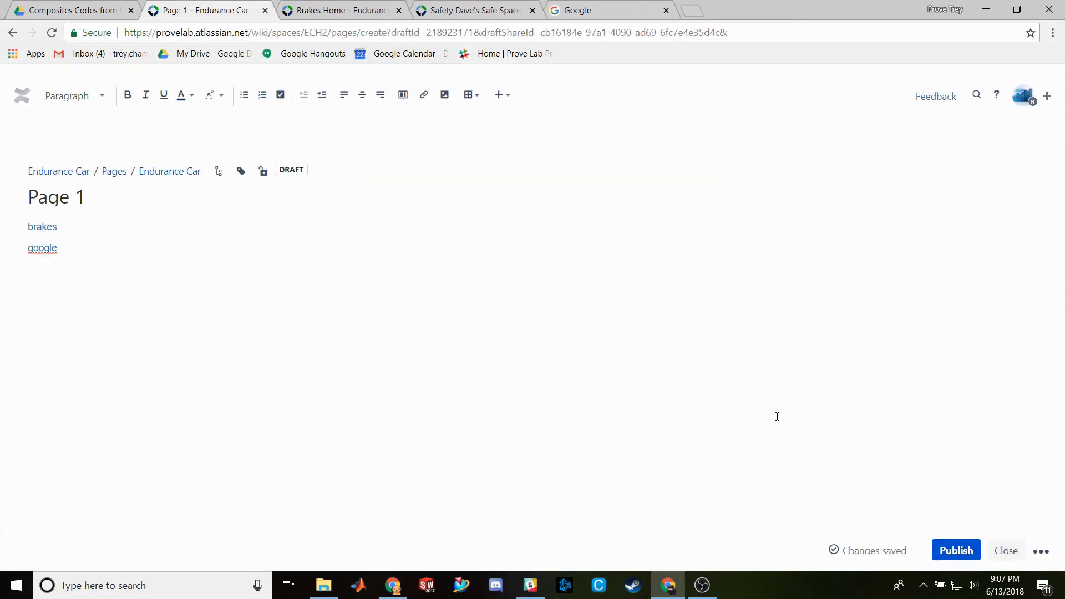
click(958, 557)
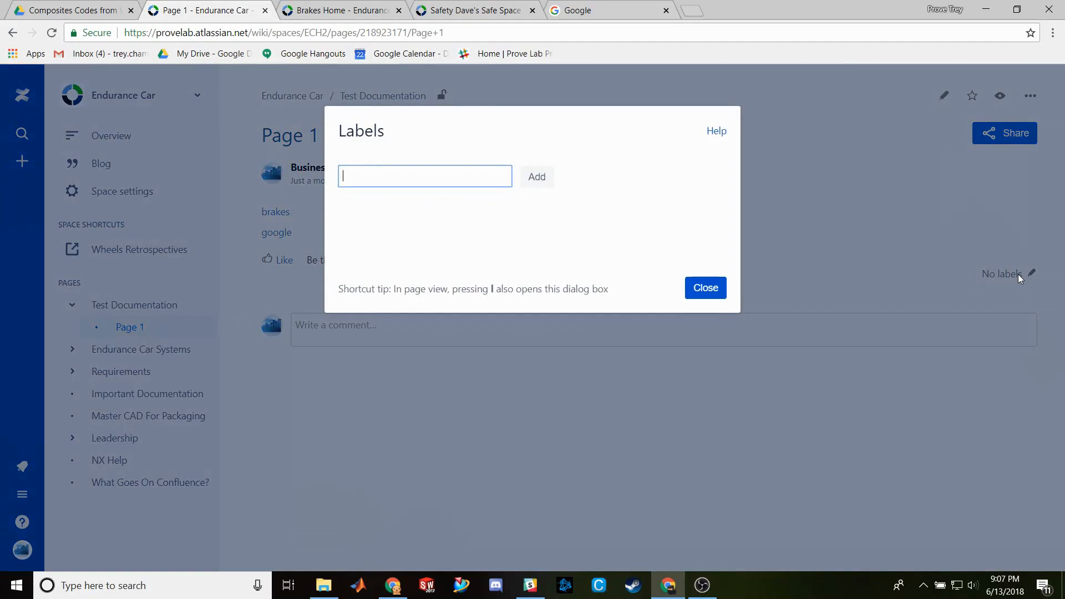
text(test)
key(Down)
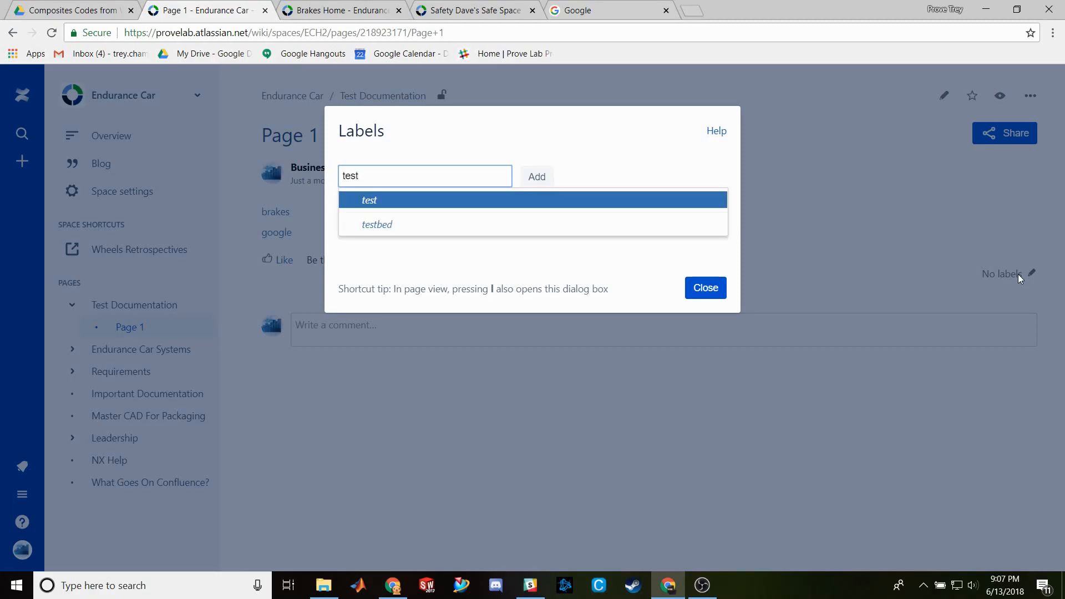
key(Return)
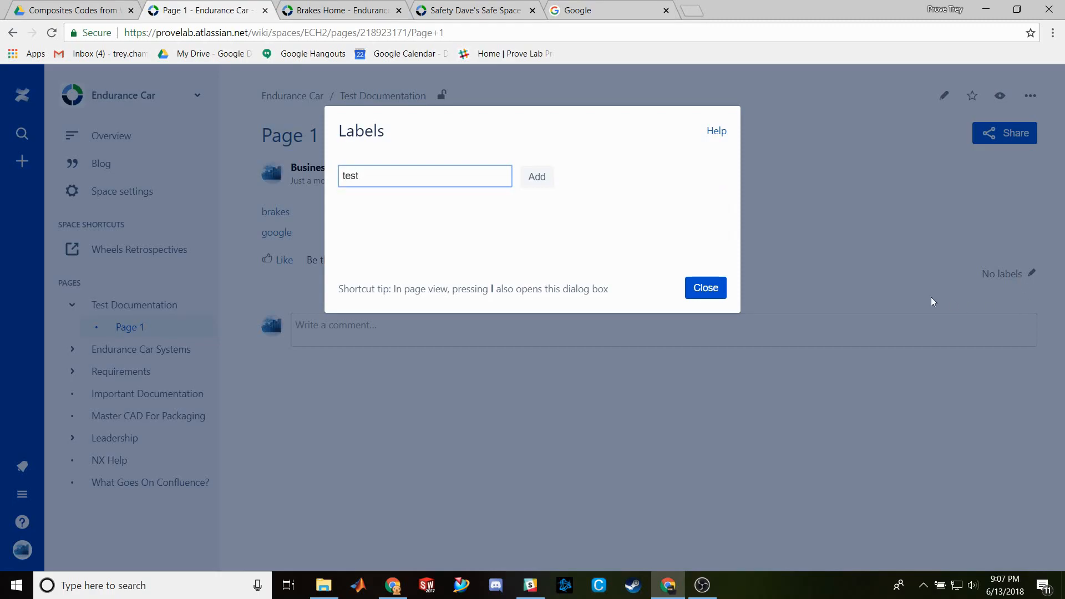
click(706, 288)
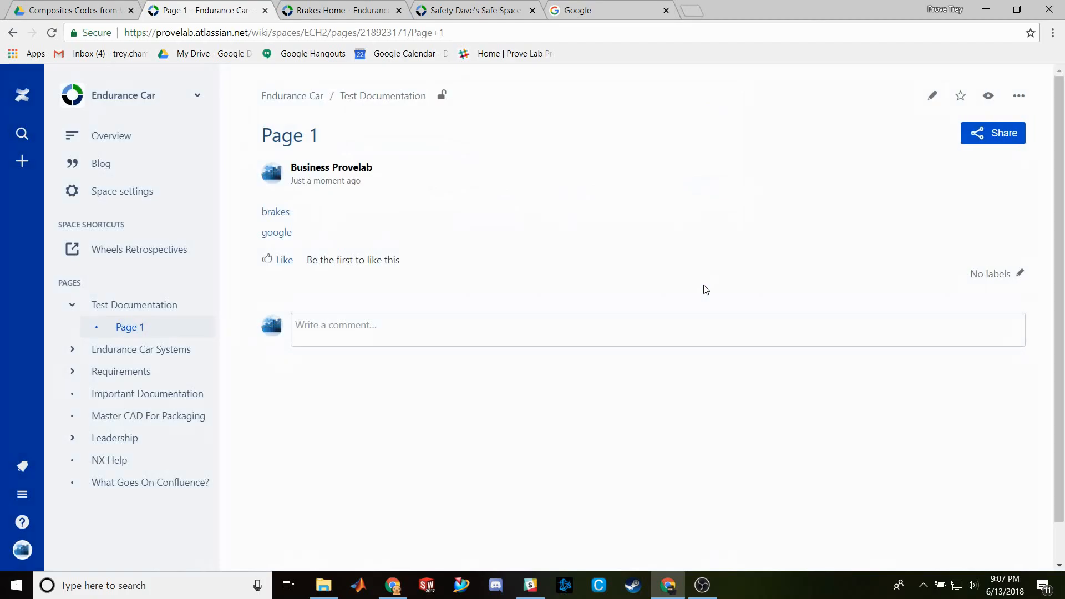
- Add the label "test" to Page 1 and list all content that carries this label
click(1019, 273)
text(tes)
click(471, 206)
click(537, 177)
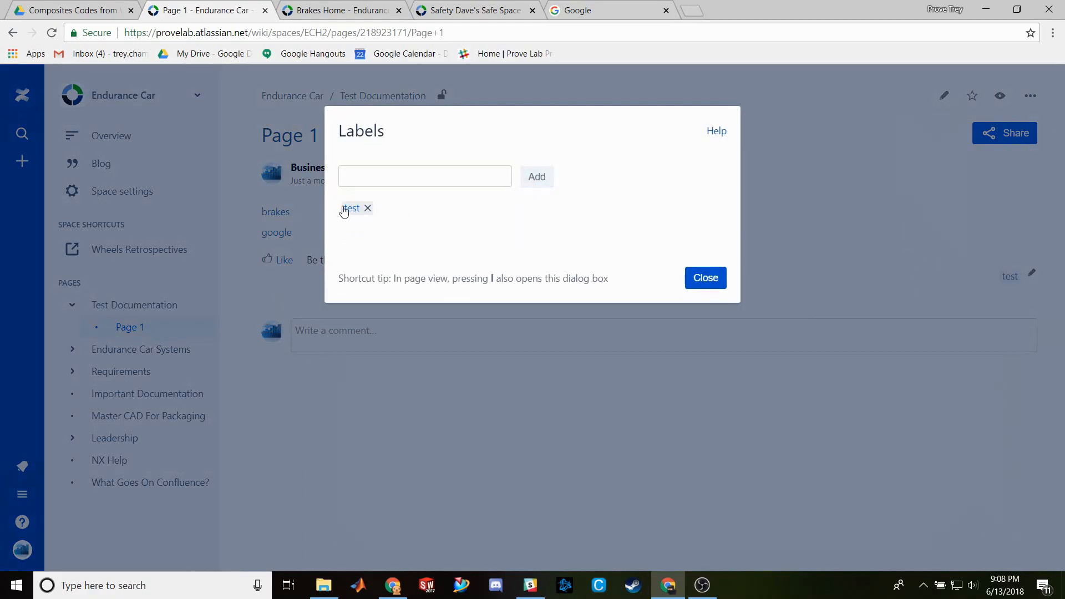
click(705, 277)
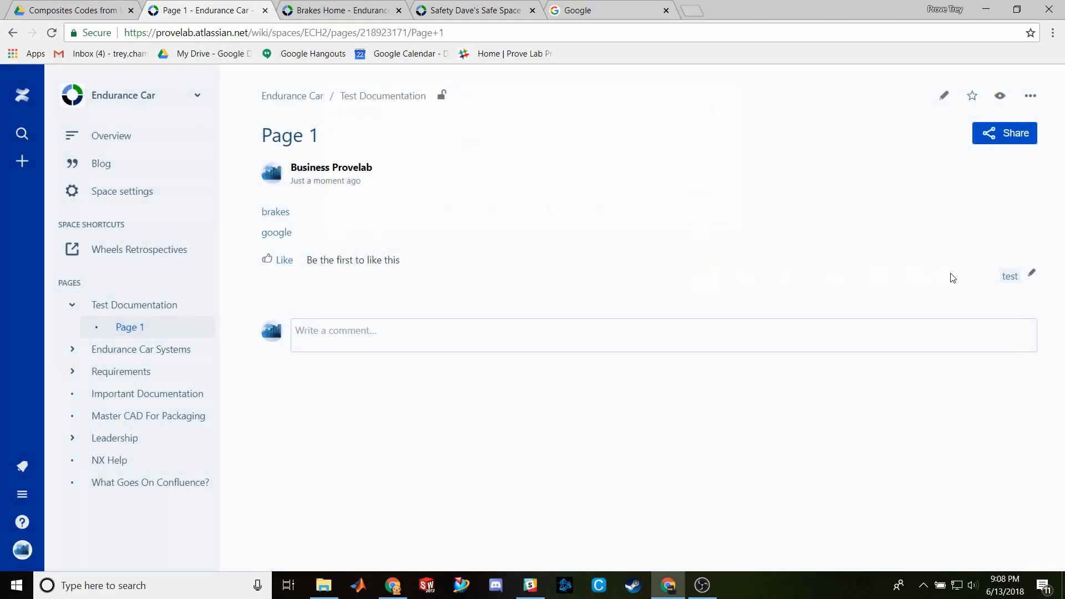
click(1003, 281)
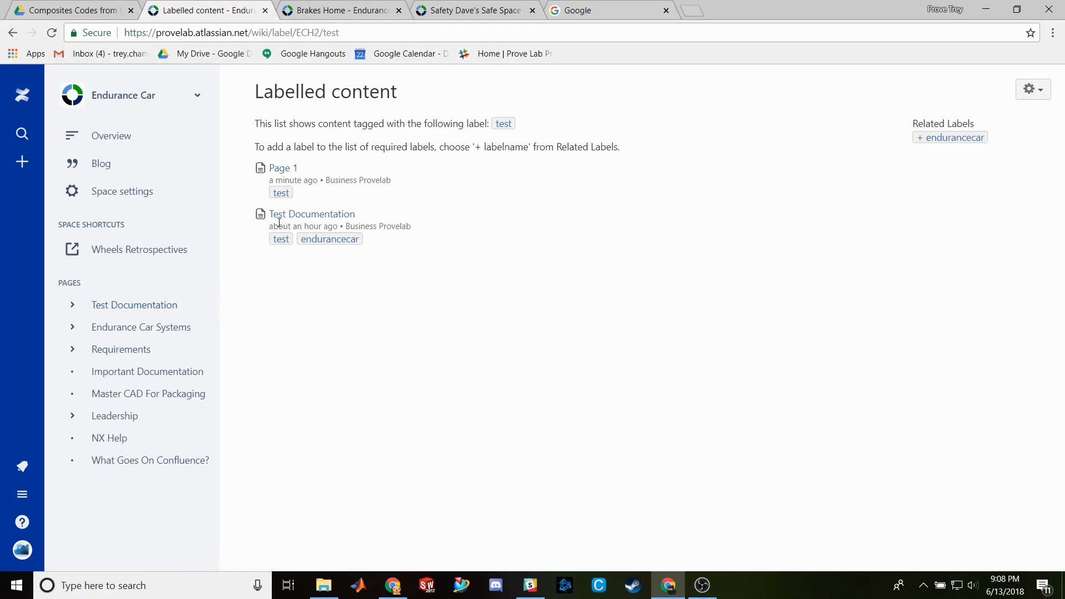
- Edit the Test Documentation page and insert a Children Display macro with heading style h2 after the Heading text
click(136, 305)
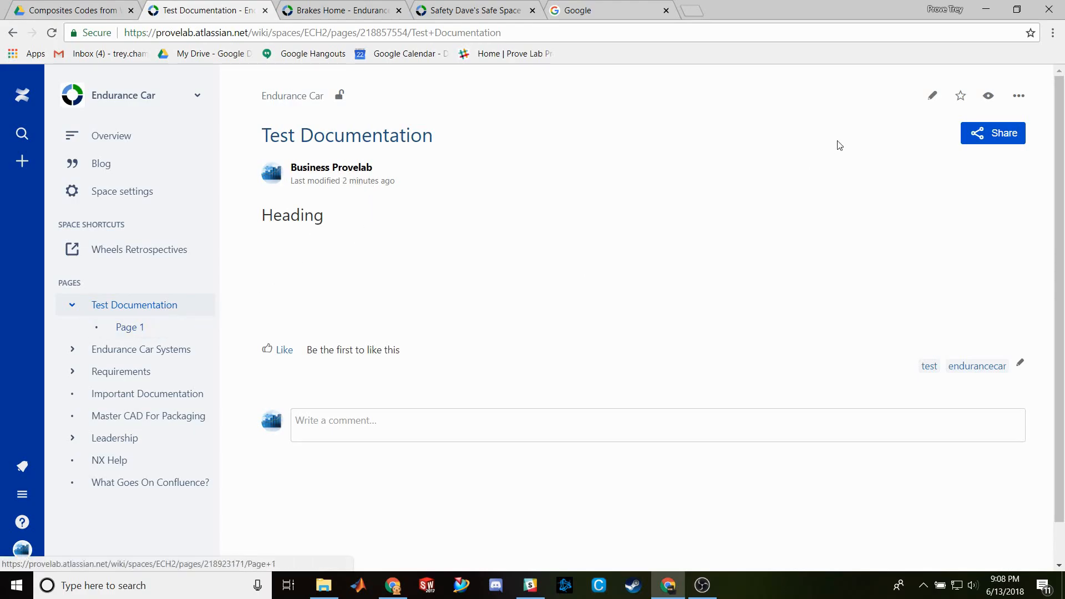
click(927, 99)
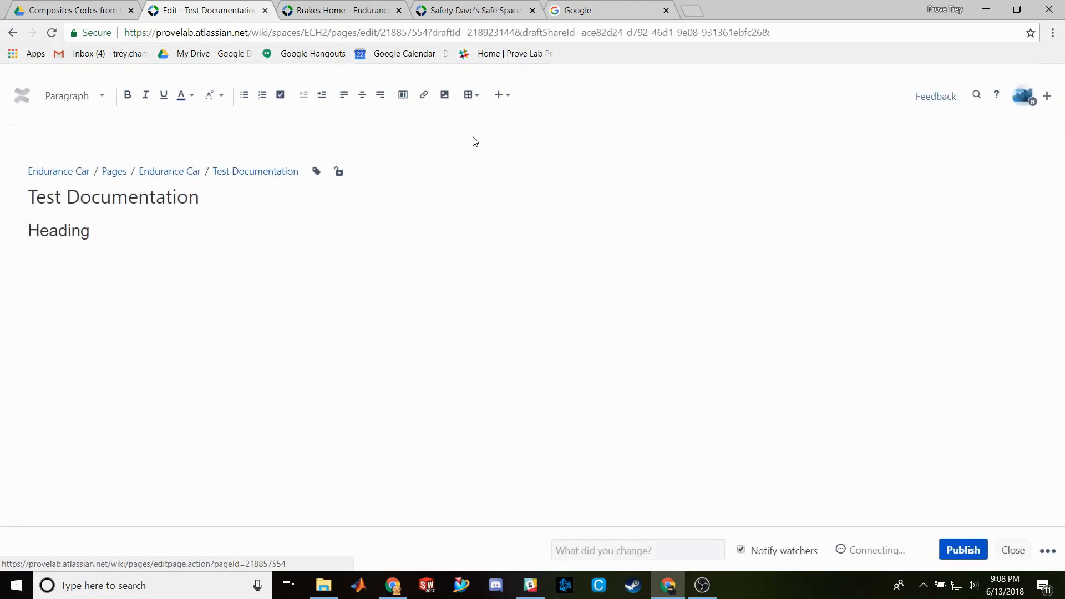
click(156, 238)
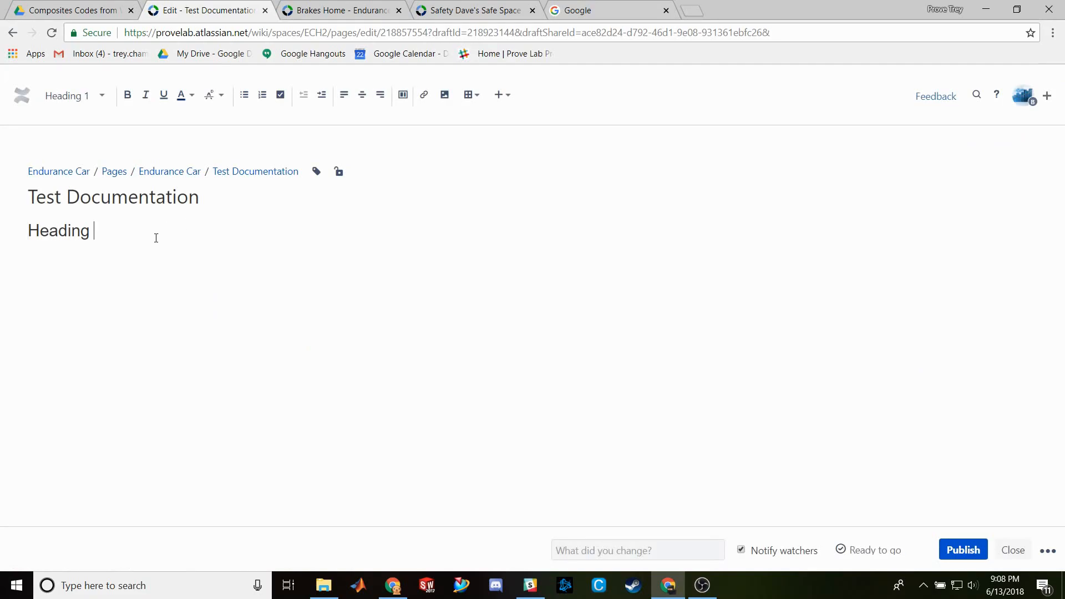
click(503, 99)
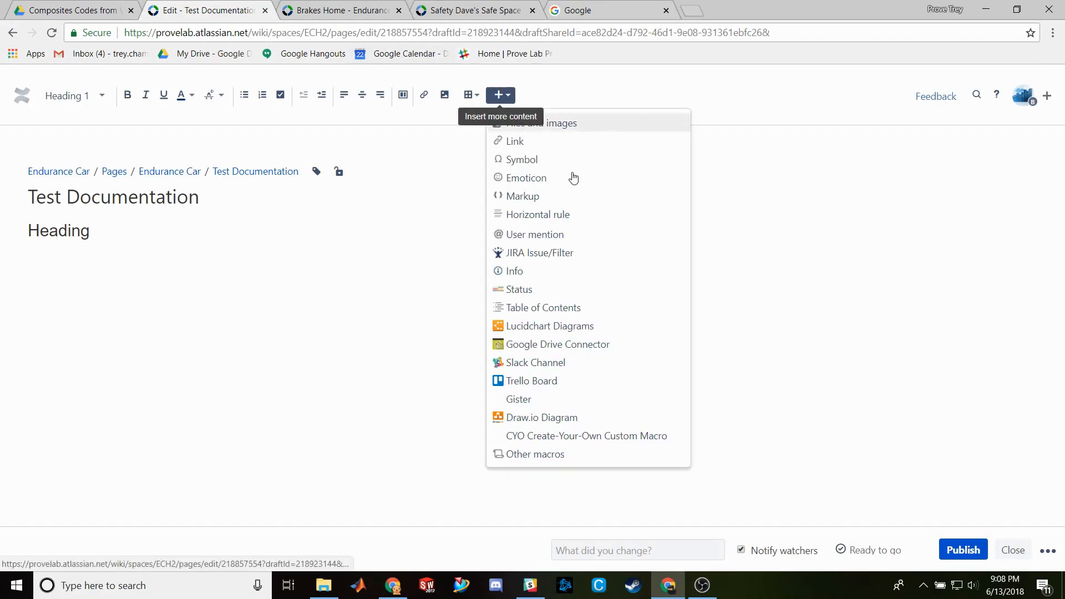
click(546, 454)
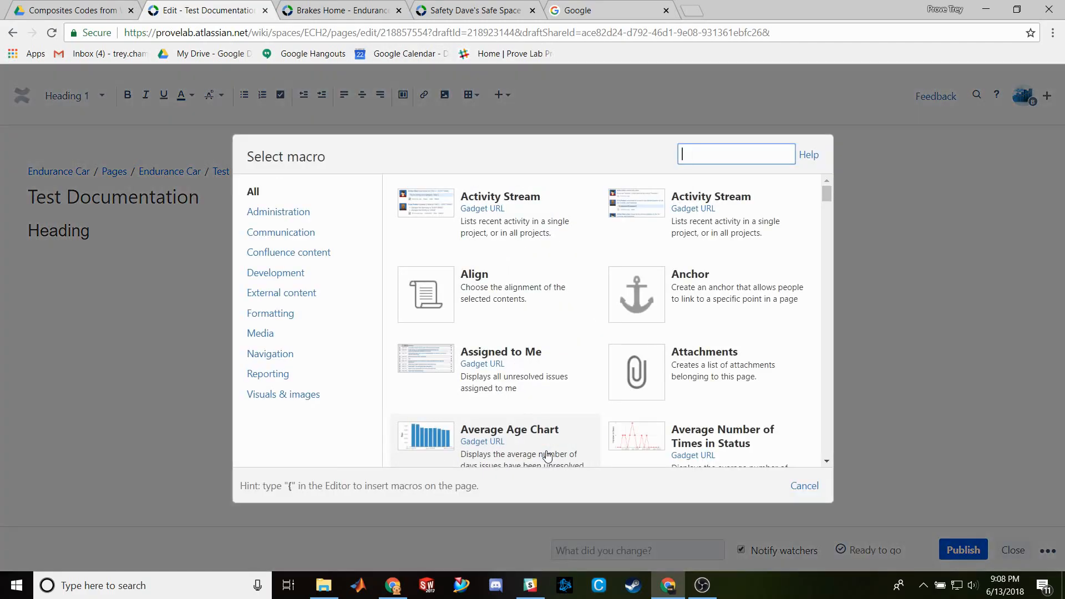
text(chil)
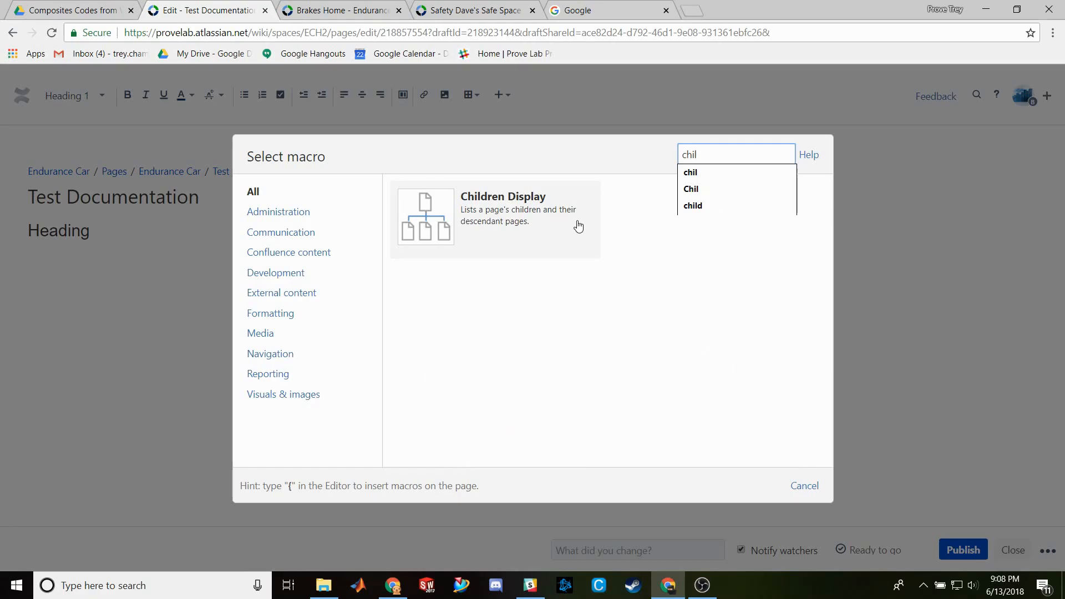
click(578, 226)
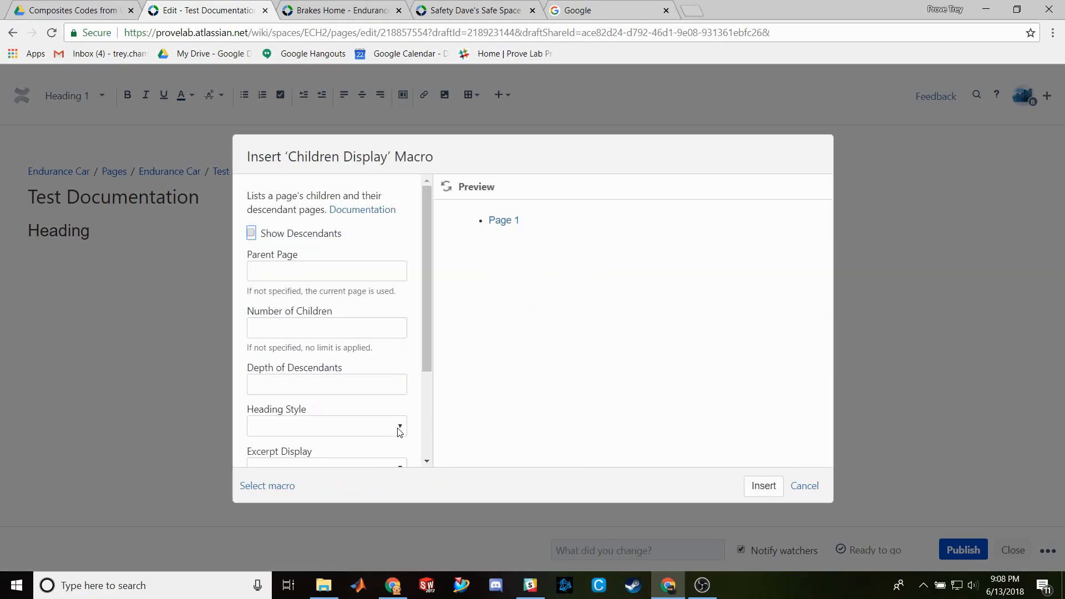
click(389, 435)
click(342, 464)
click(445, 190)
click(769, 489)
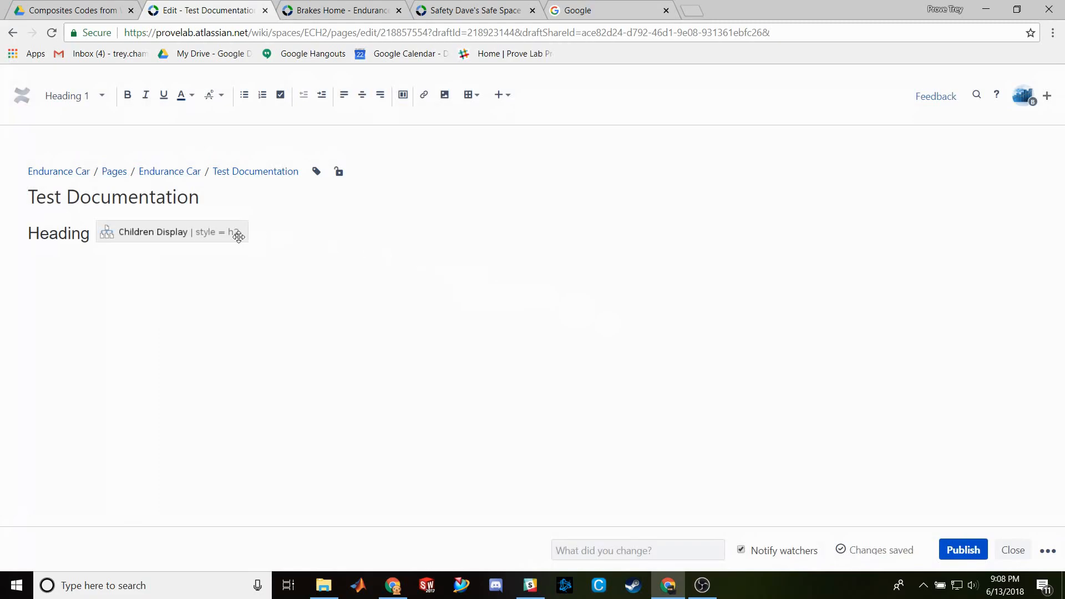
- Move the Children Display macro to the line below the heading and publish Test Documentation
click(202, 229)
drag(203, 229, 228, 260)
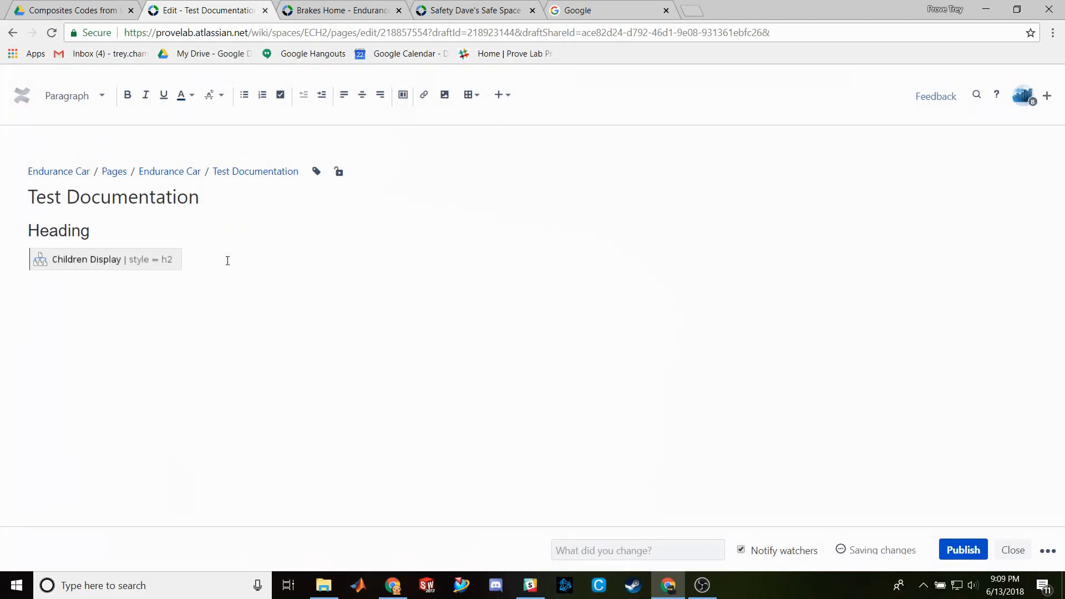
click(971, 548)
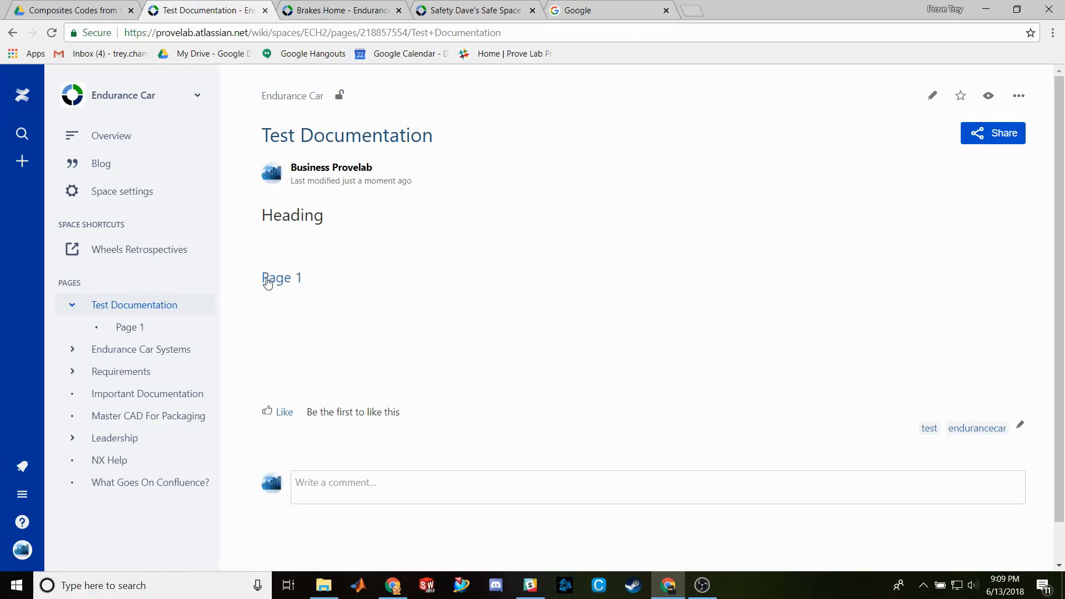
- Follow the Page 1 link in the published child page list and go back to Test Documentation
click(278, 280)
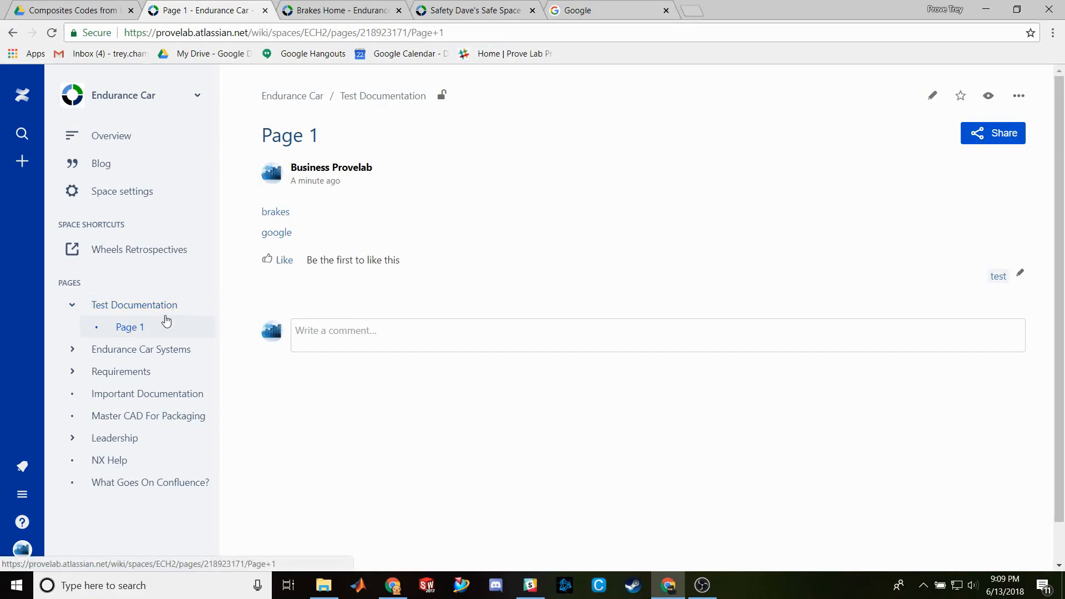
click(143, 306)
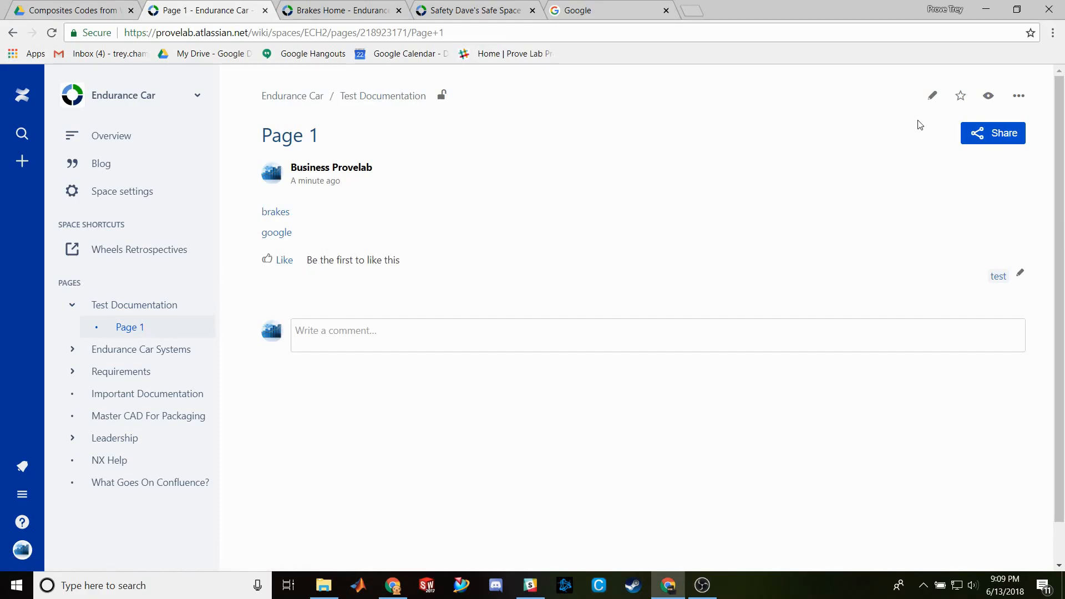
- Copy Page 1, title the copy "Page 2", and publish it under Test Documentation
click(1023, 99)
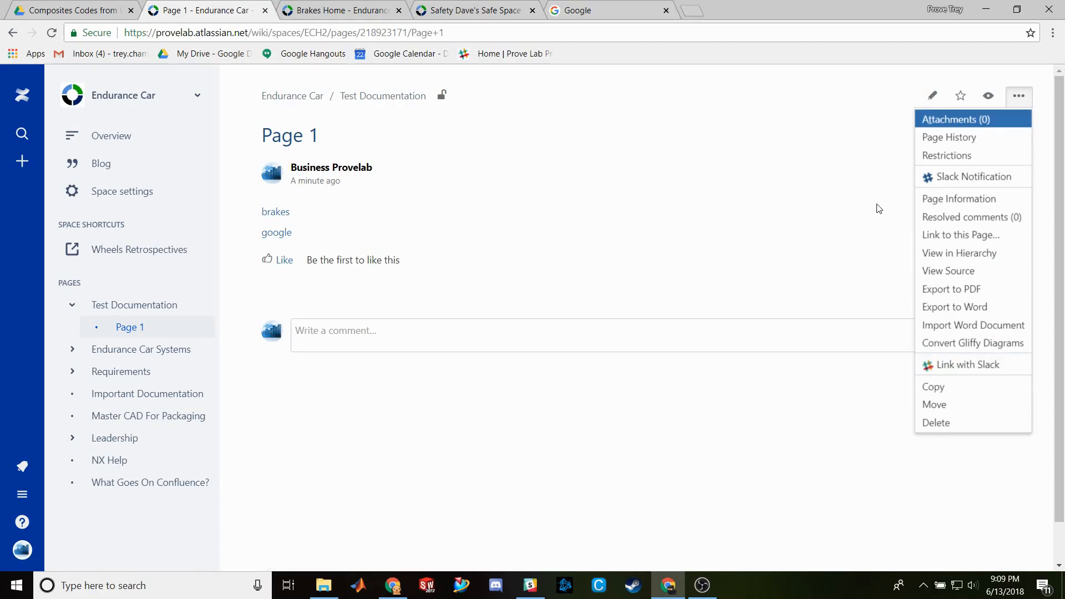
click(950, 389)
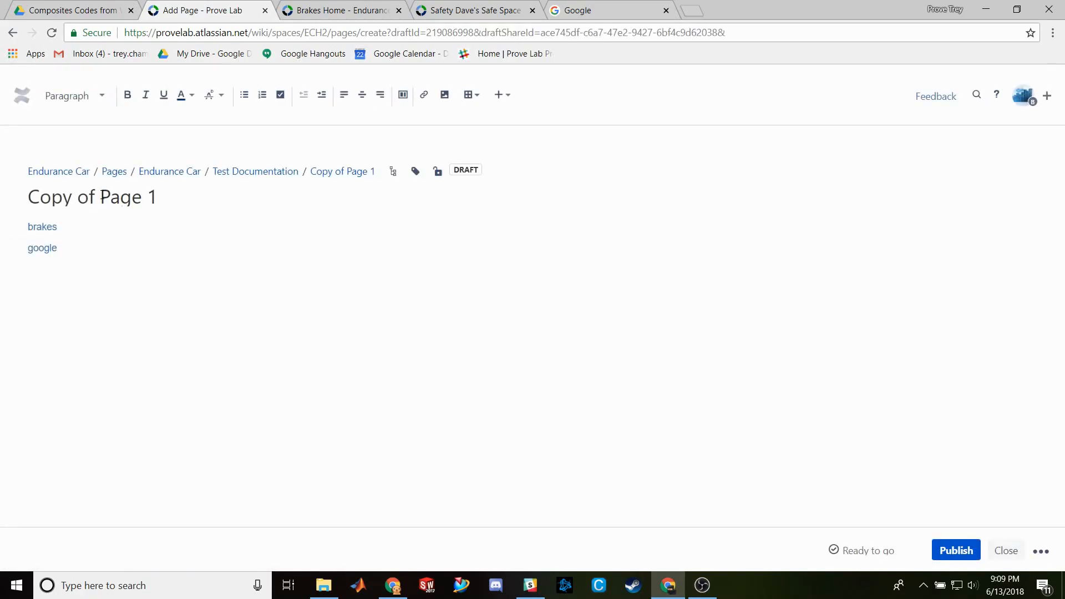
drag(101, 199, 3, 200)
key(BackSpace)
click(85, 198)
key(BackSpace)
text(2)
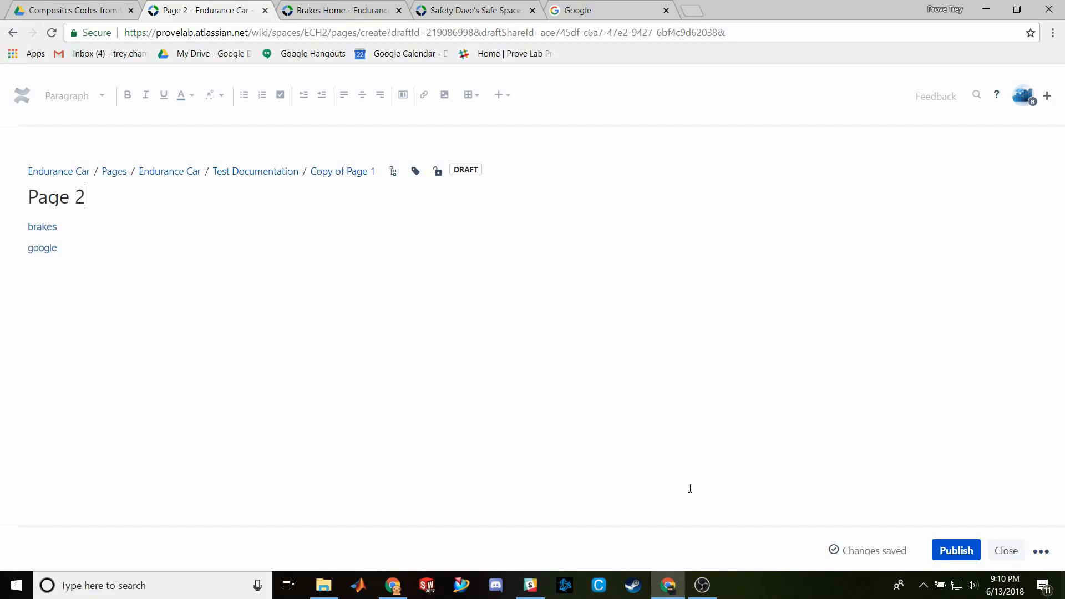
click(956, 551)
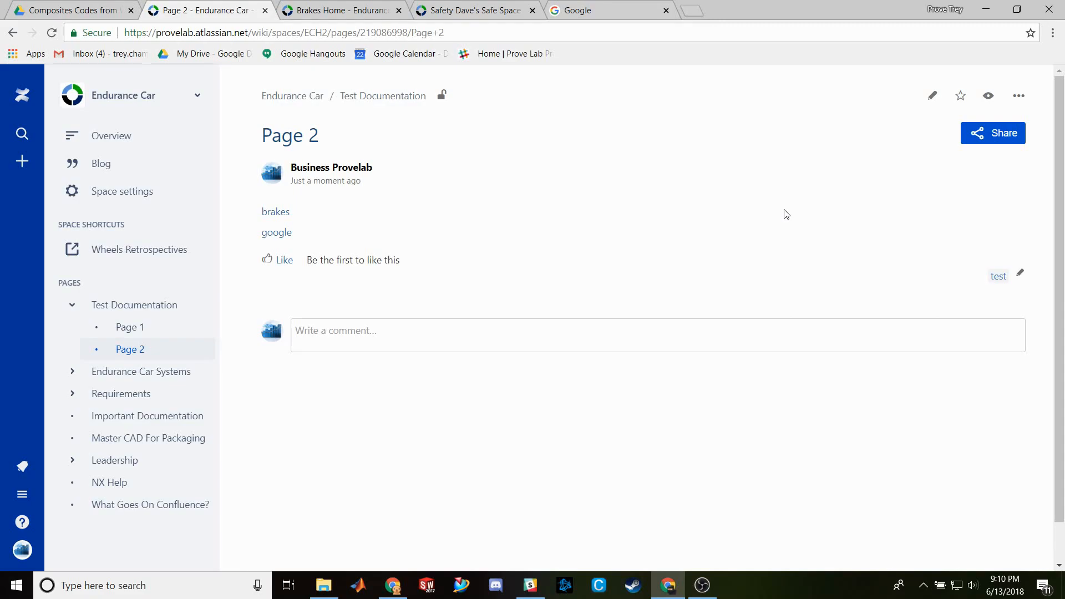
- View the page history of Page 2 and go back to the Test Documentation page
click(1021, 103)
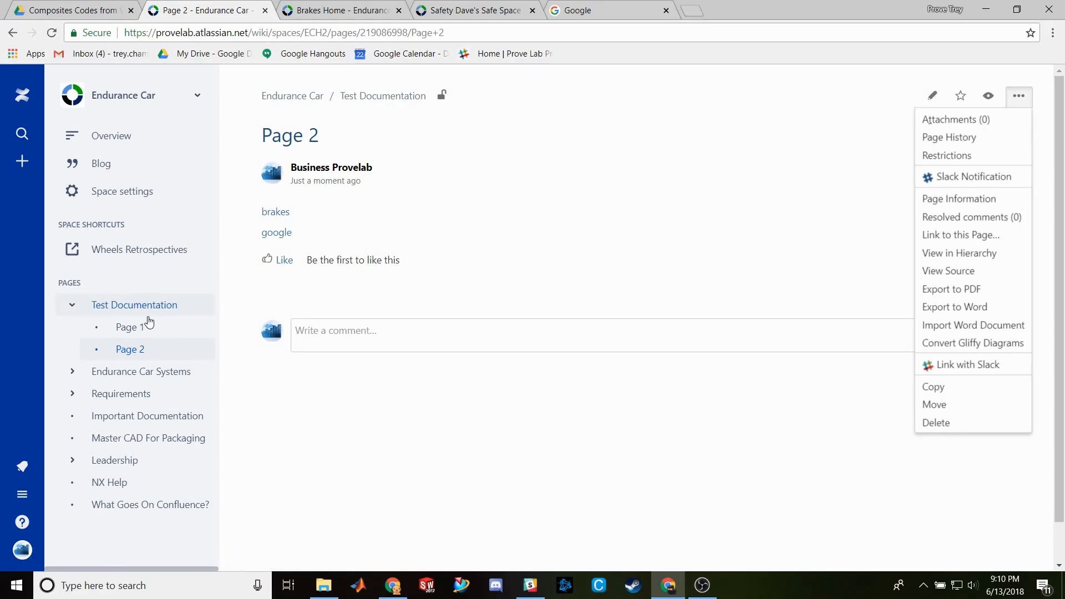
click(937, 141)
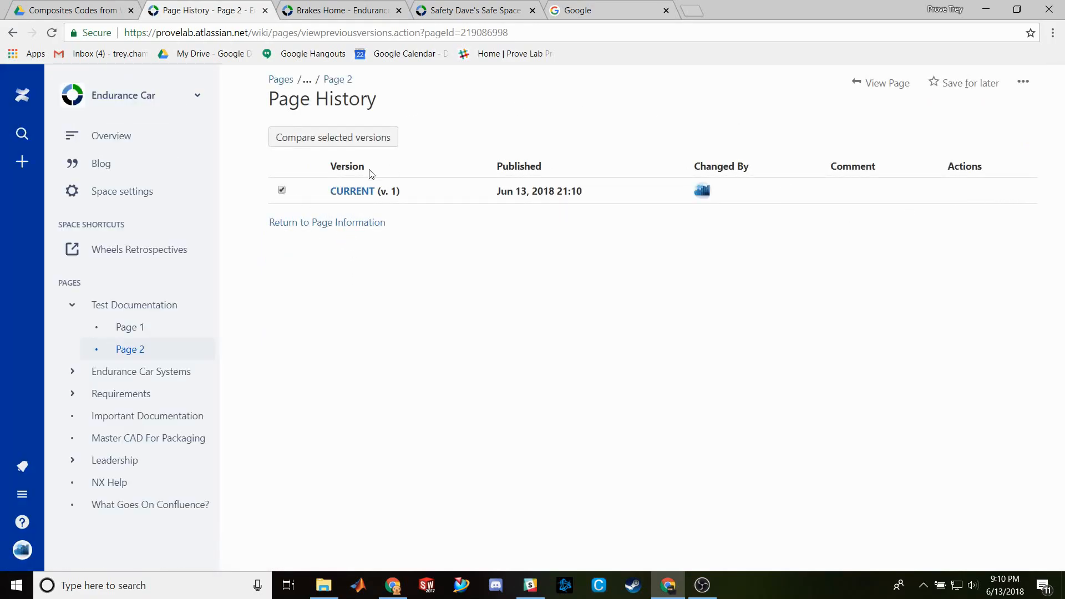
click(118, 304)
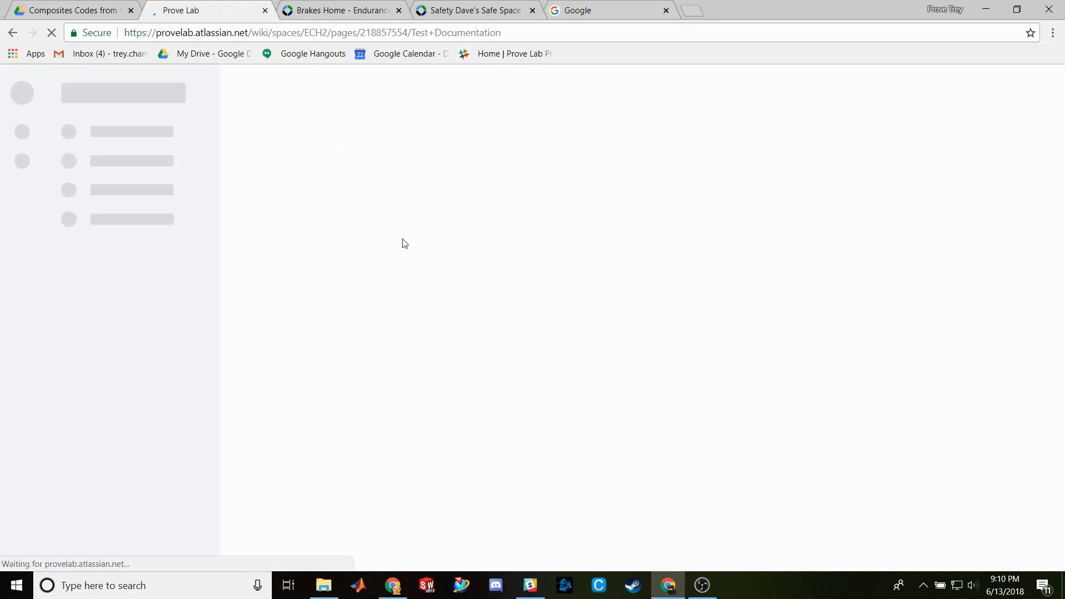
- Restore version 6 of the Test Documentation page from its page history, keeping the suggested comment
click(1019, 95)
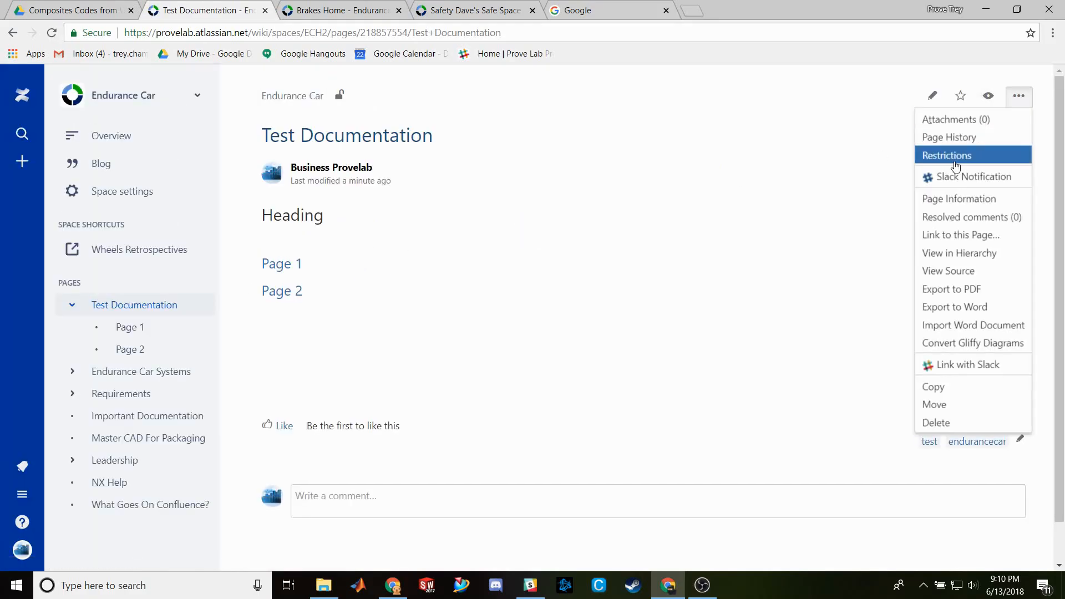
click(961, 138)
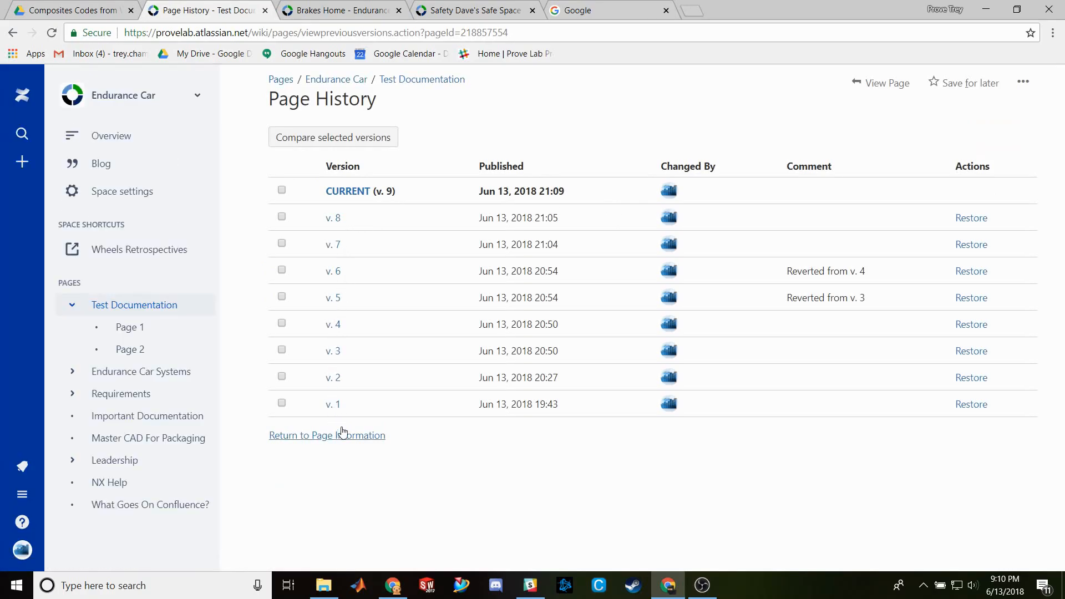
click(282, 271)
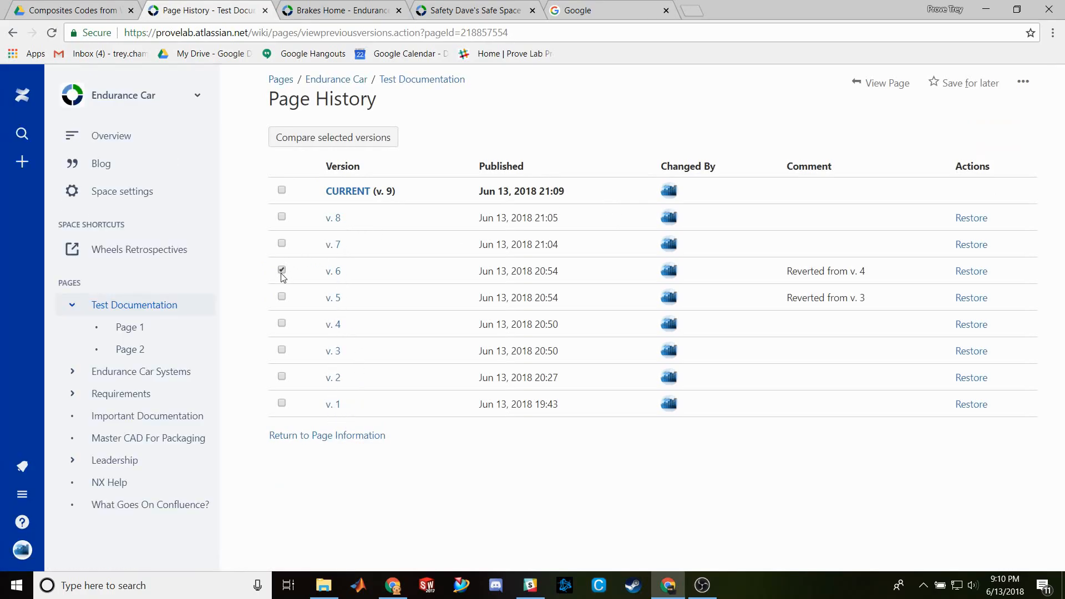
click(983, 273)
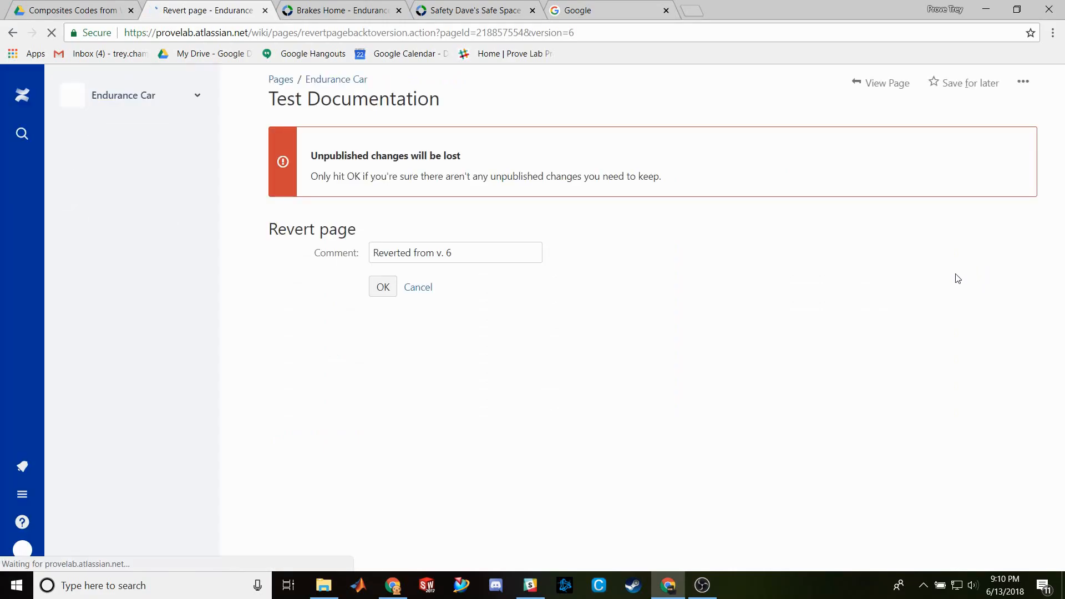
click(381, 293)
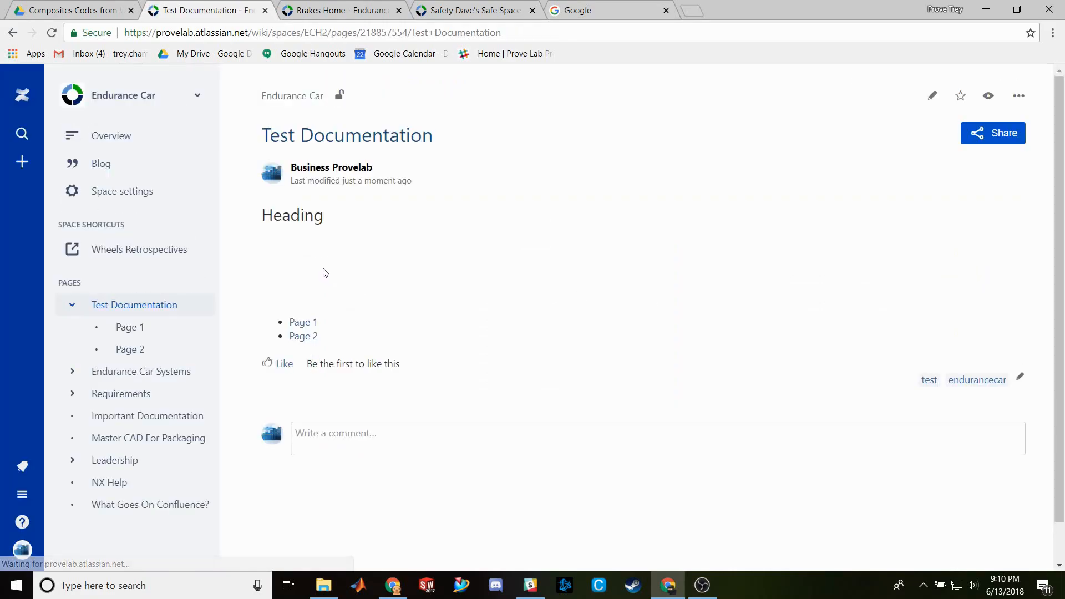
- Restore version 9 of the Test Documentation page from its page history
click(1026, 107)
click(966, 139)
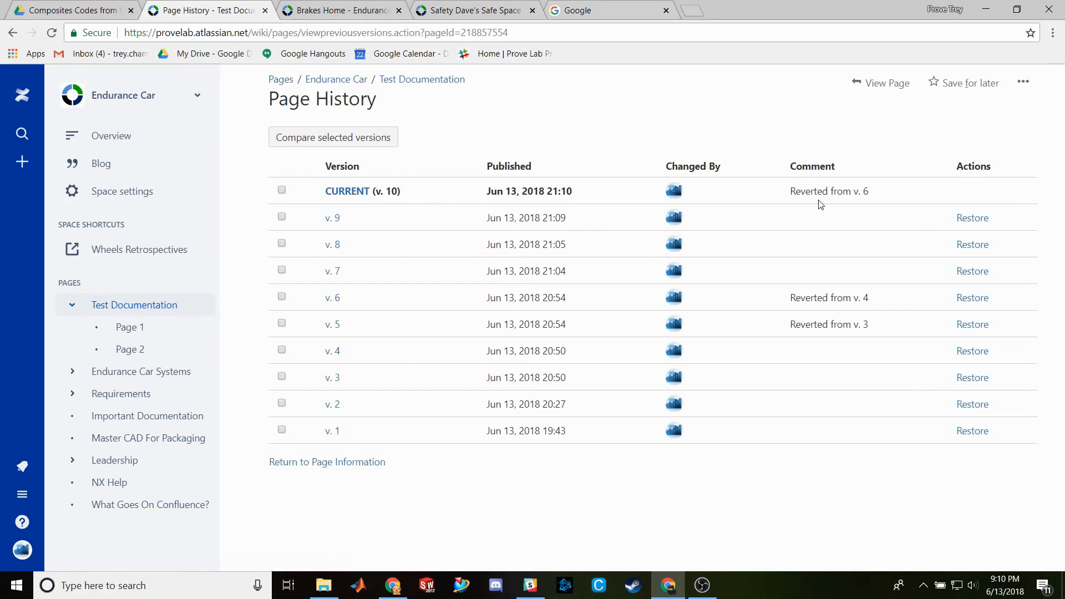
click(282, 217)
click(969, 224)
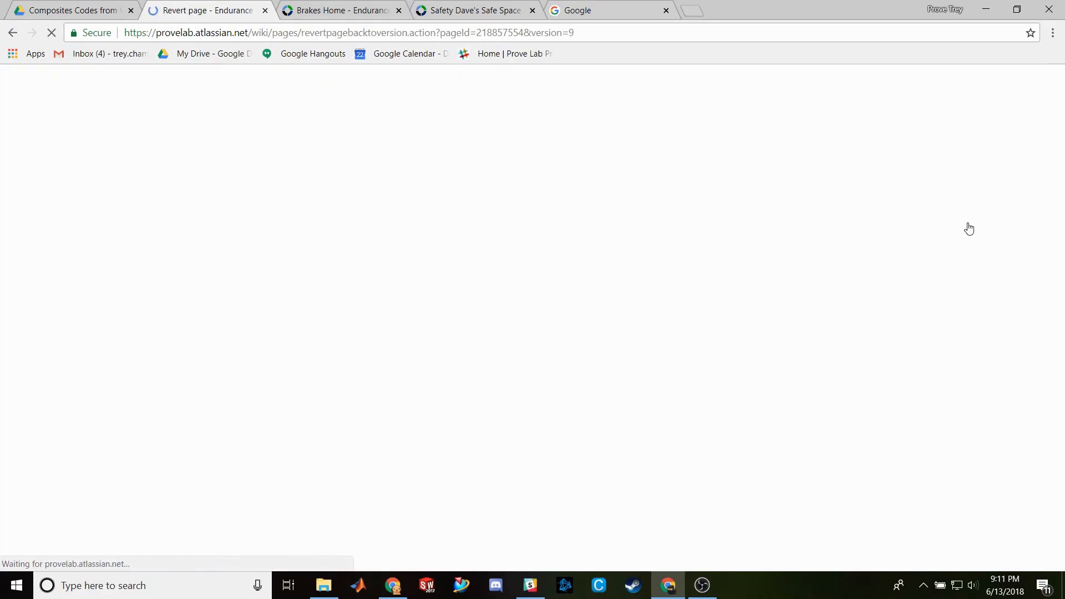
click(387, 286)
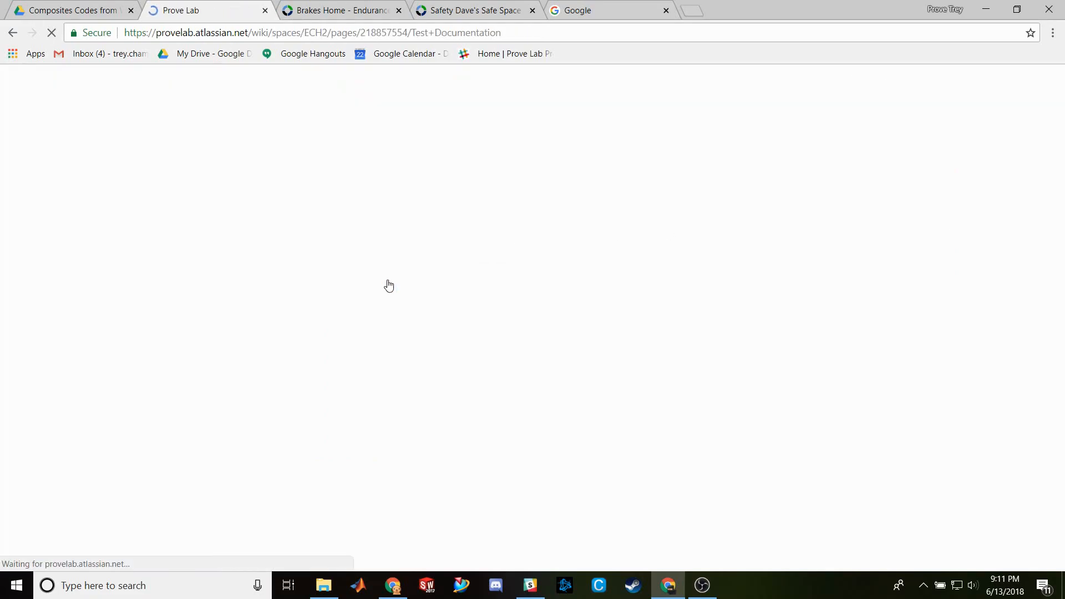